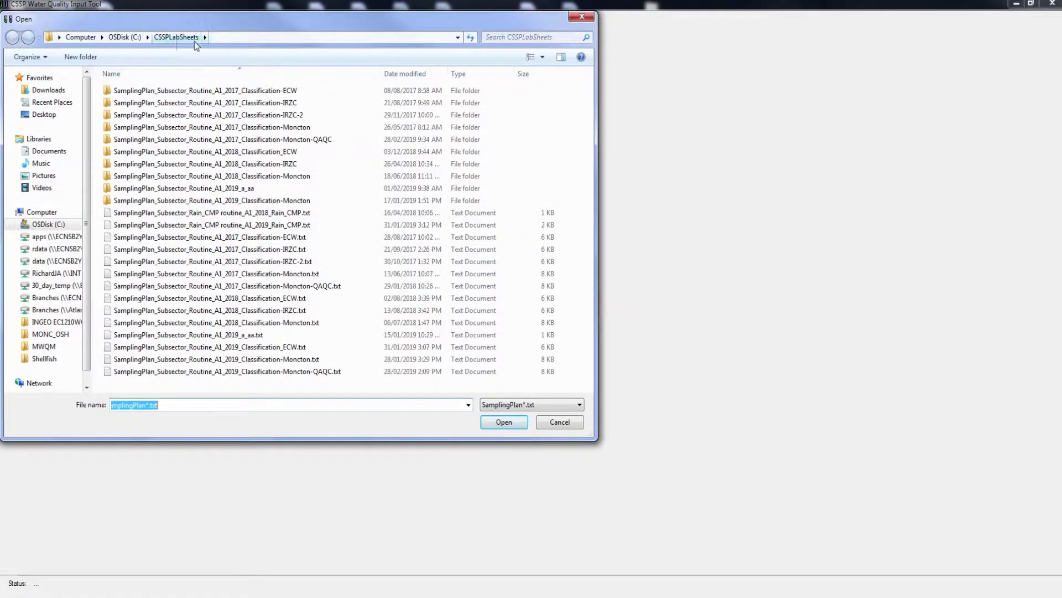
- Open the 2018 Classification-Moncton Subsector Routine A1 sampling plan .txt file
click(289, 326)
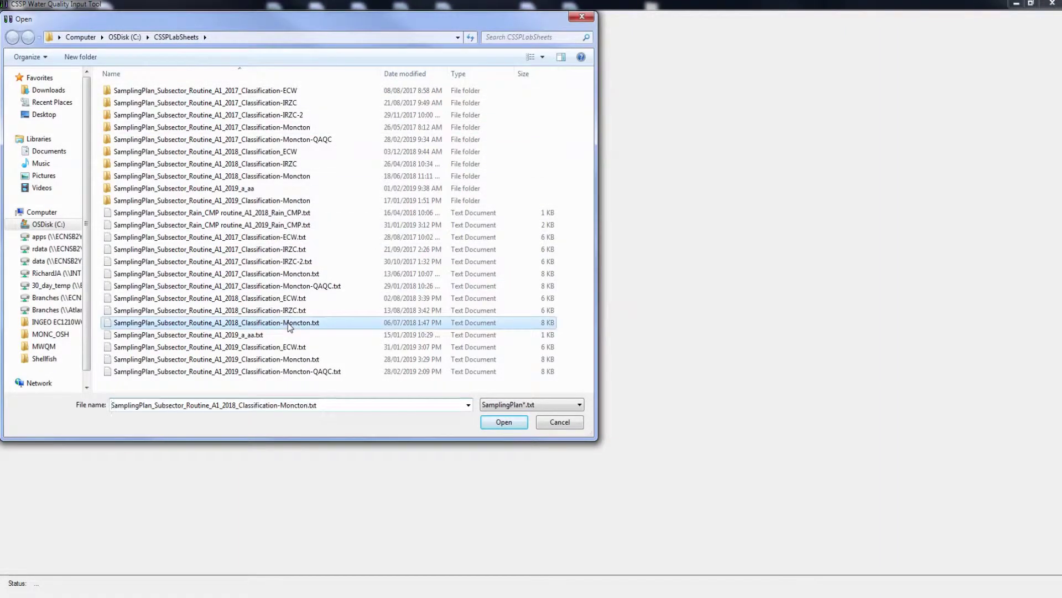
click(500, 425)
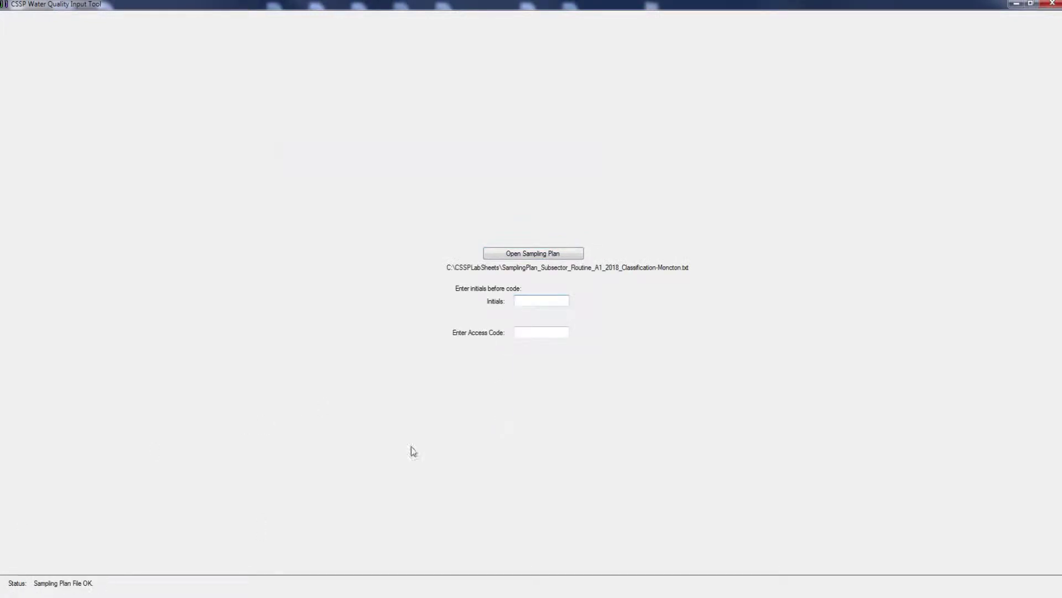
- Sign in by entering the user's initials and access code
click(532, 304)
click(541, 332)
key(Return)
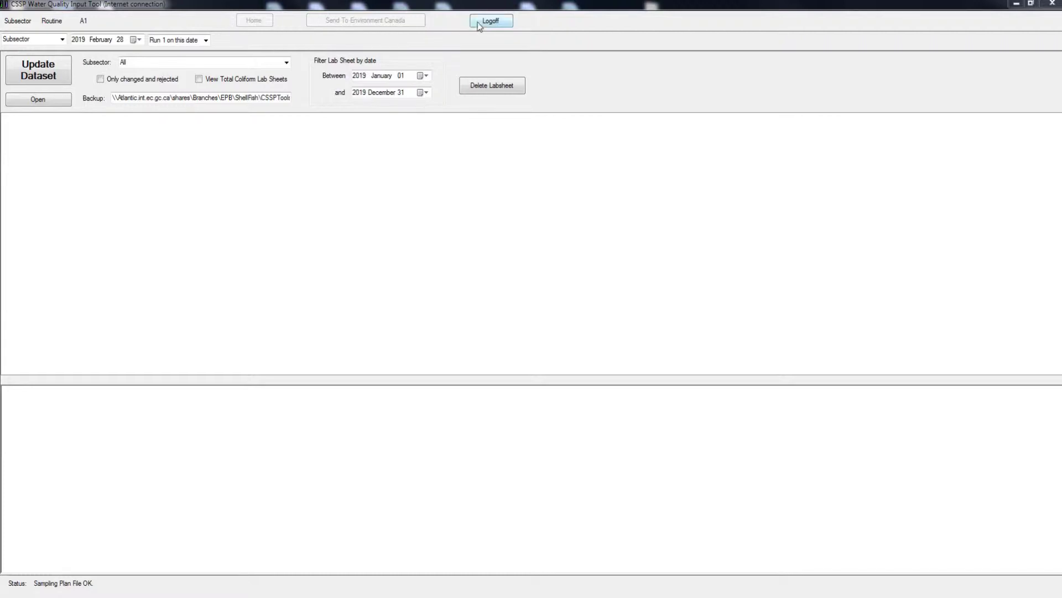
click(495, 22)
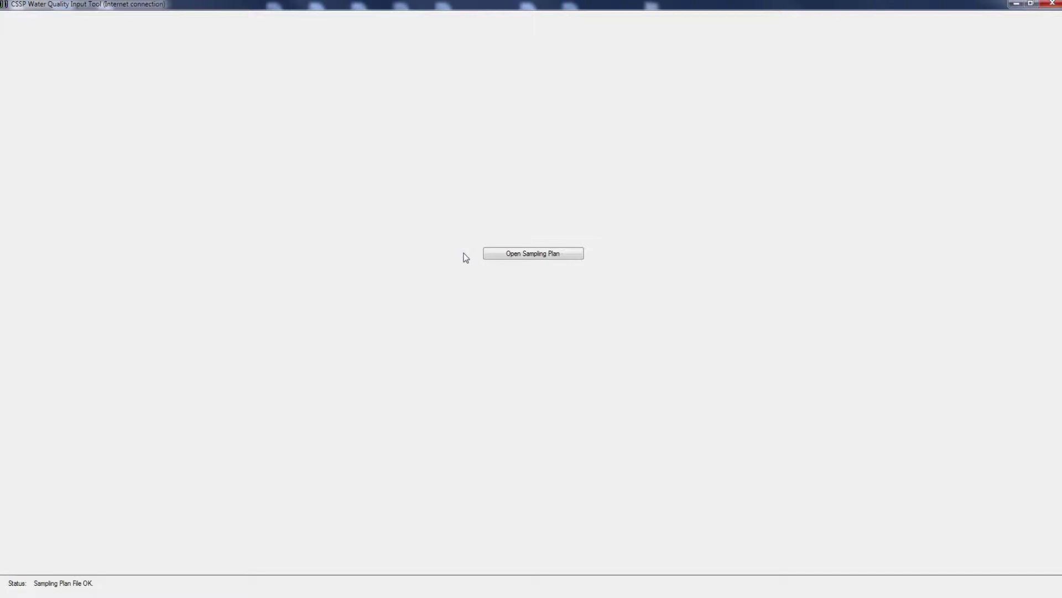
click(501, 255)
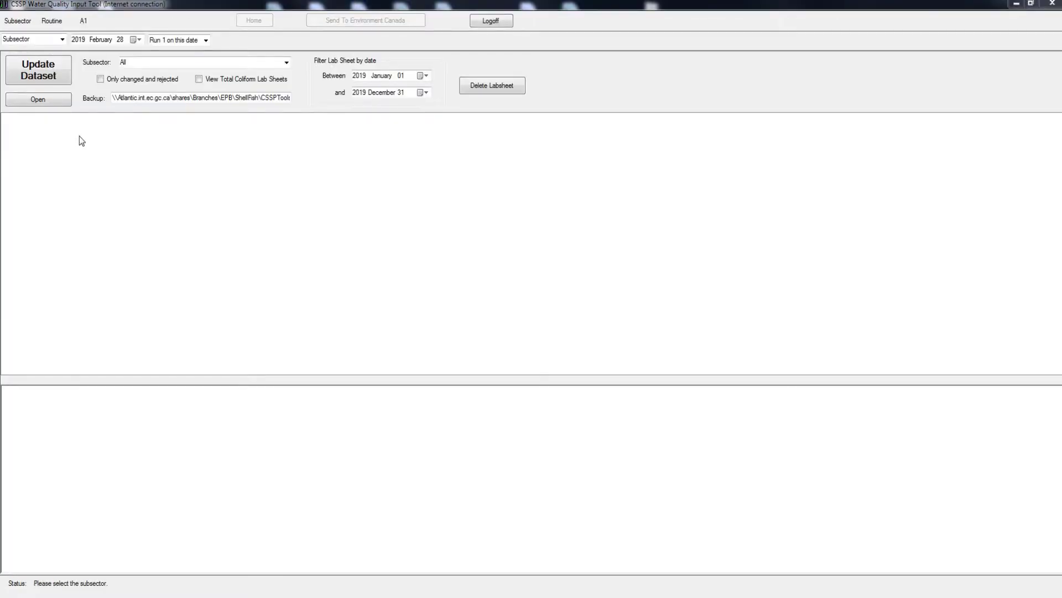
click(62, 40)
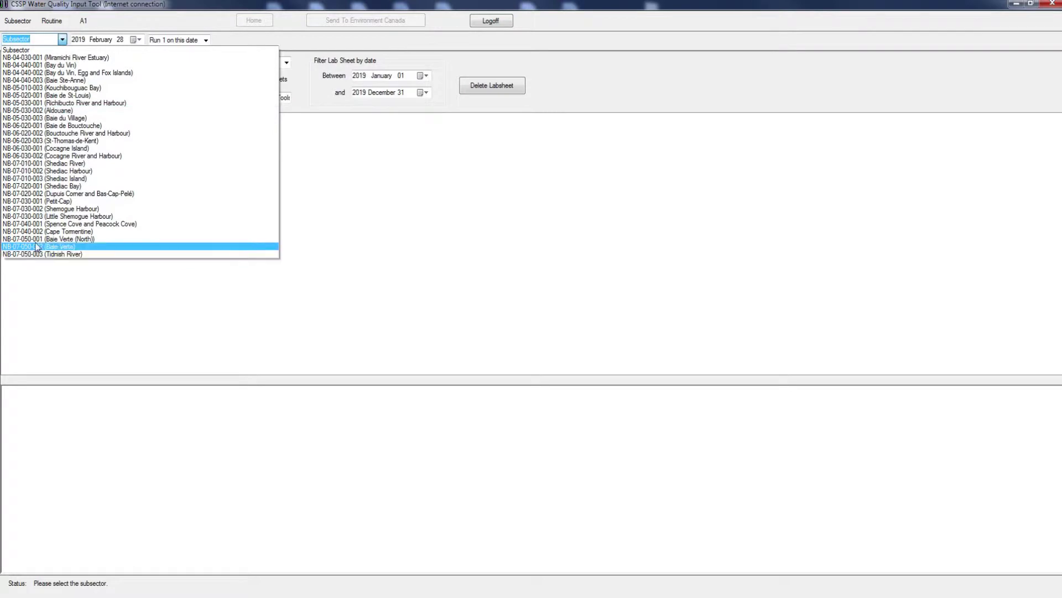
click(181, 20)
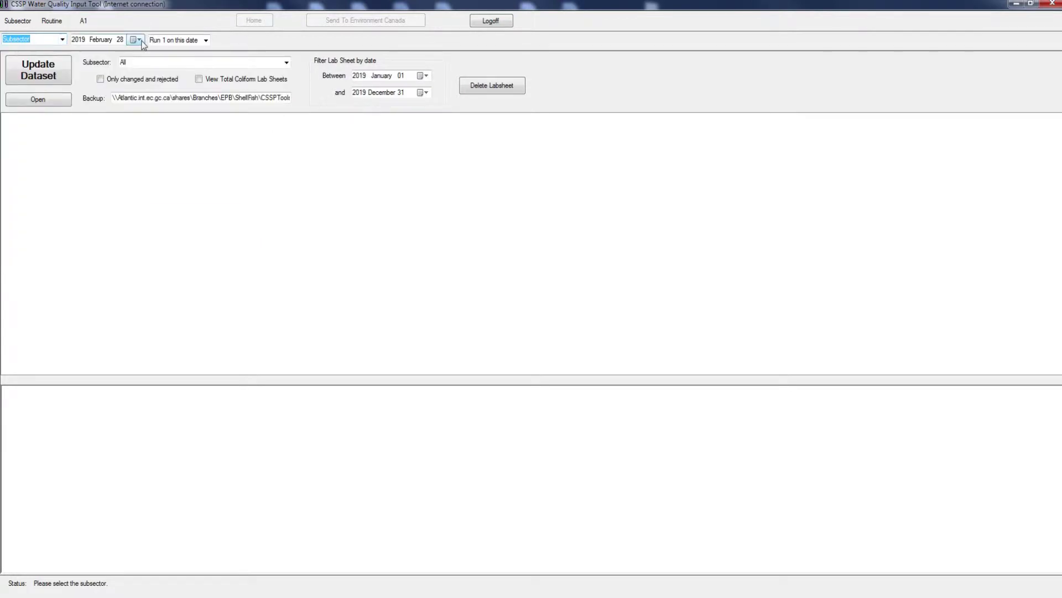
- Pick 2019 February 27 as the lab-sheet date in the calendar
click(138, 40)
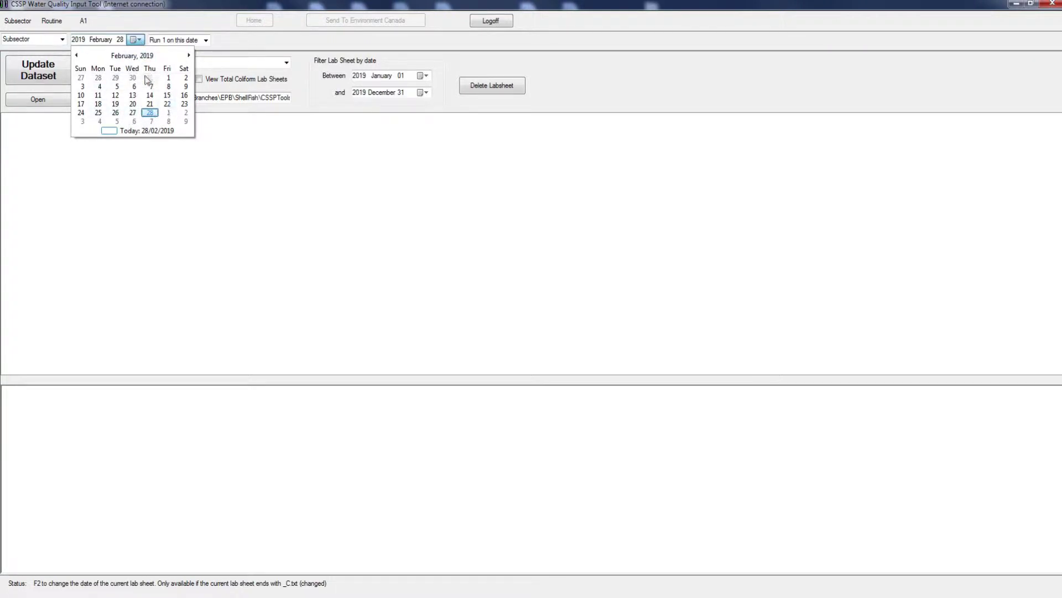
click(123, 57)
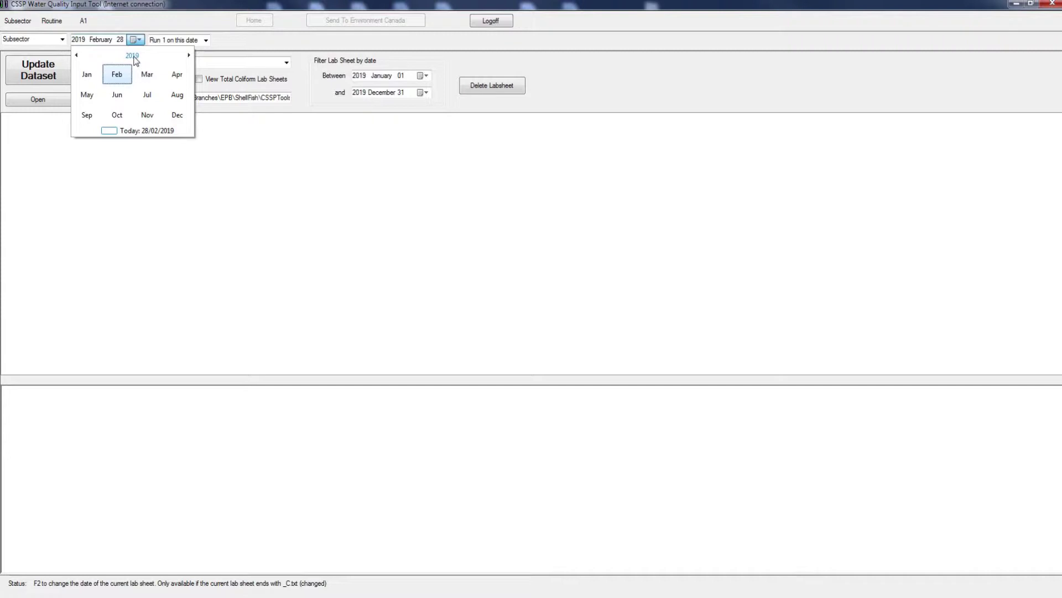
click(133, 56)
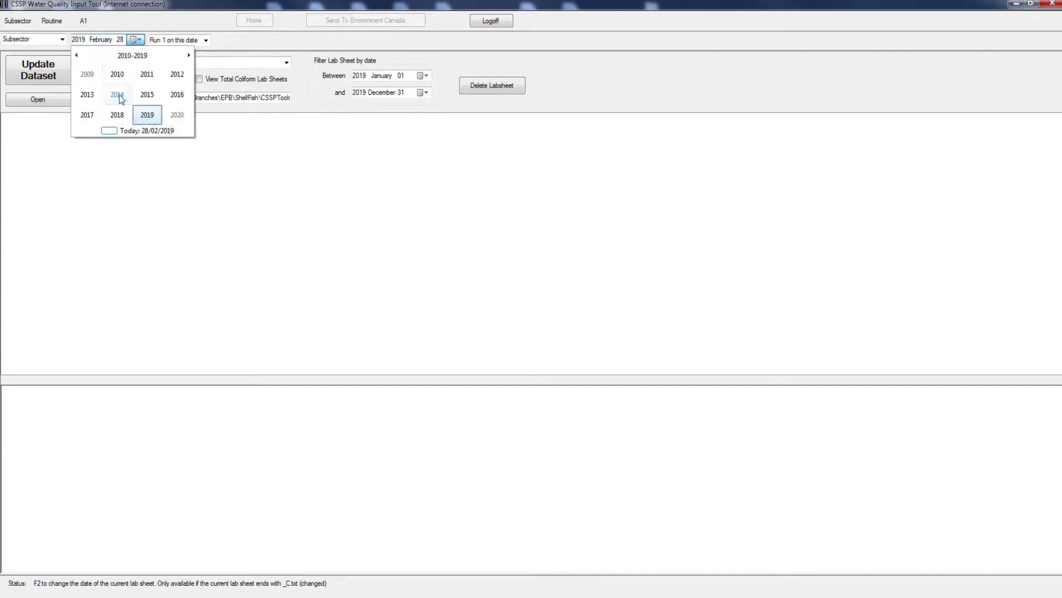
click(147, 114)
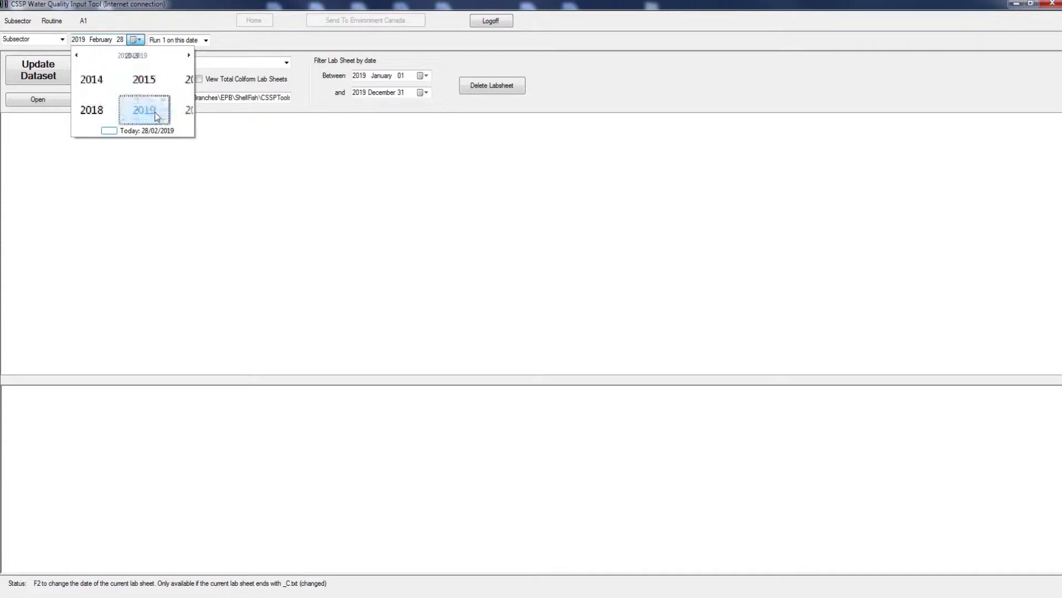
click(120, 80)
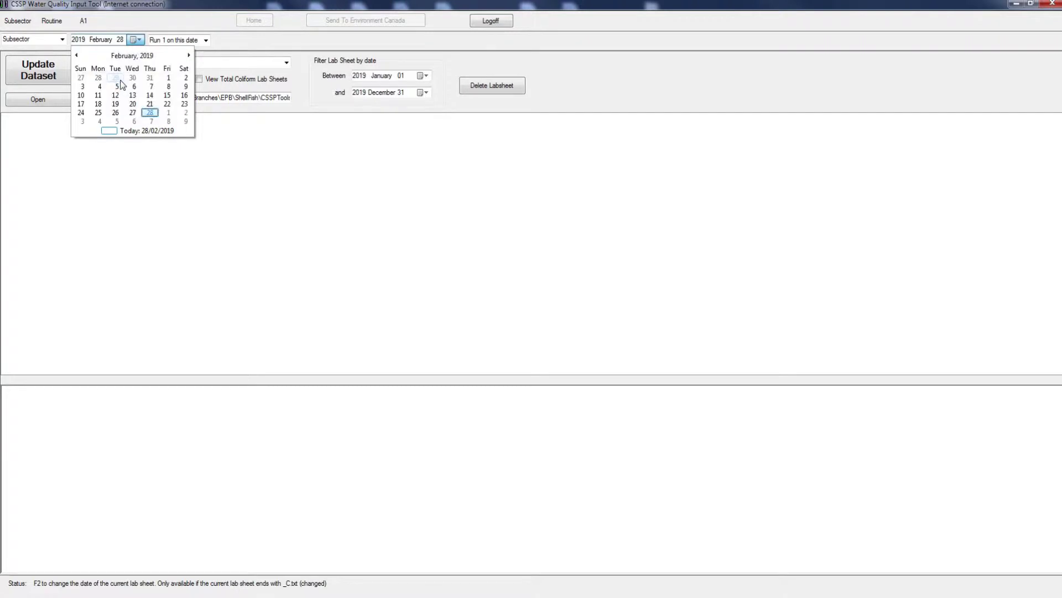
click(138, 113)
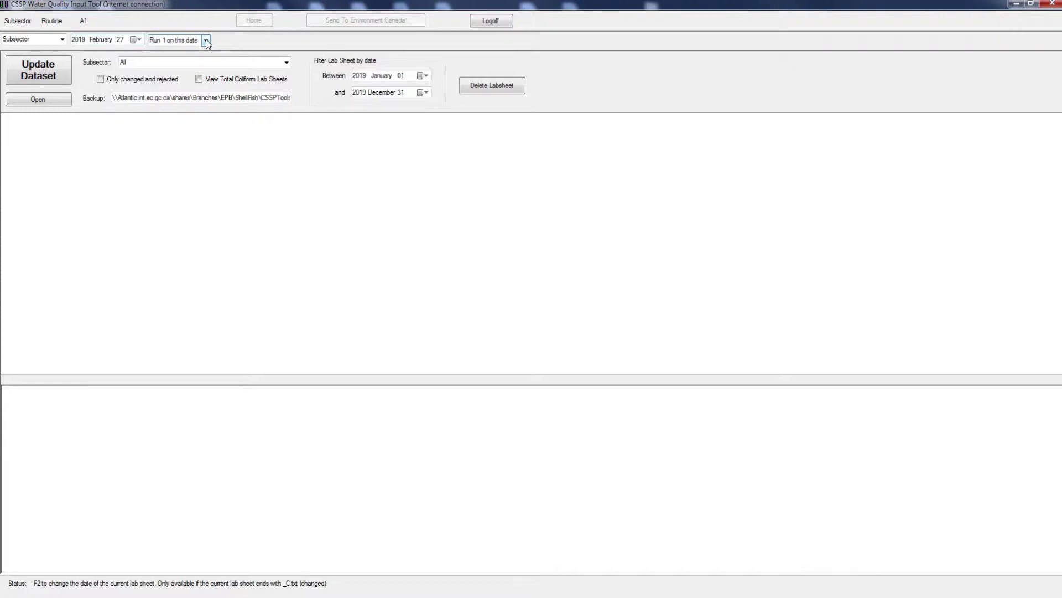
- Check the run list and keep 'Run 1 on this date' selected
click(206, 41)
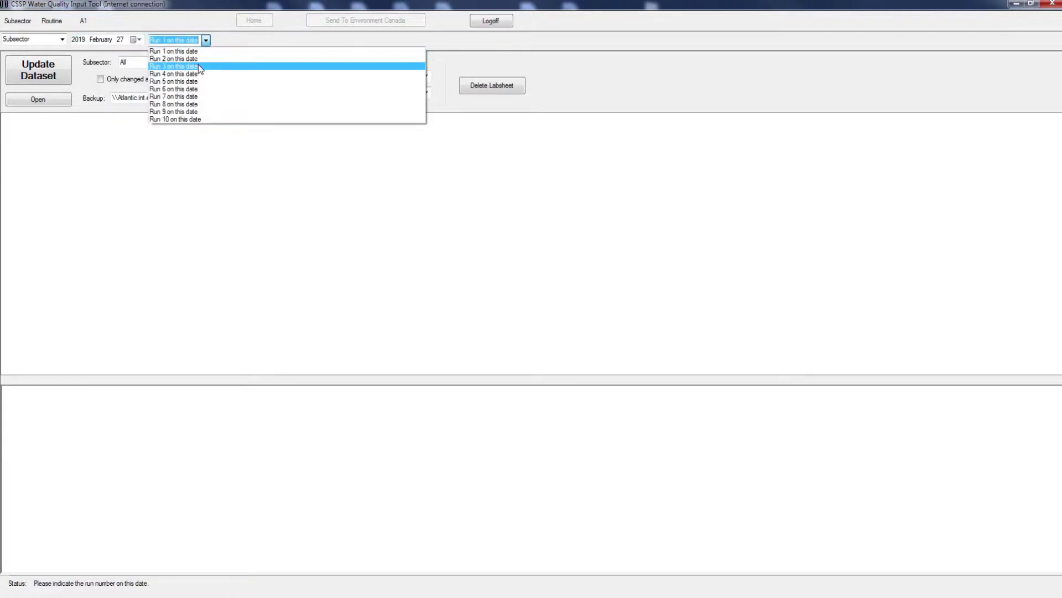
click(231, 45)
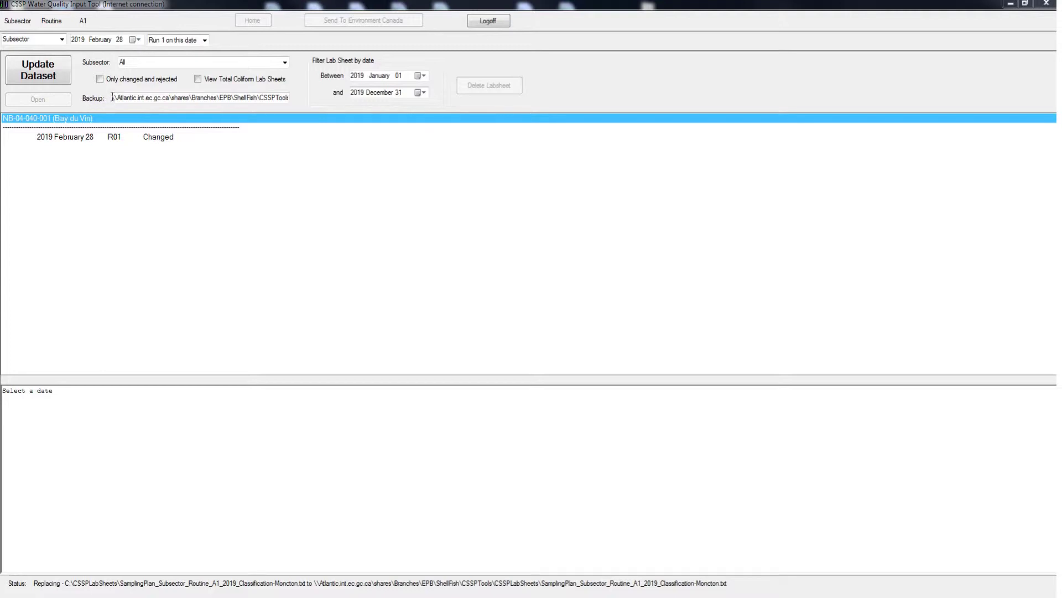
drag(112, 97, 314, 104)
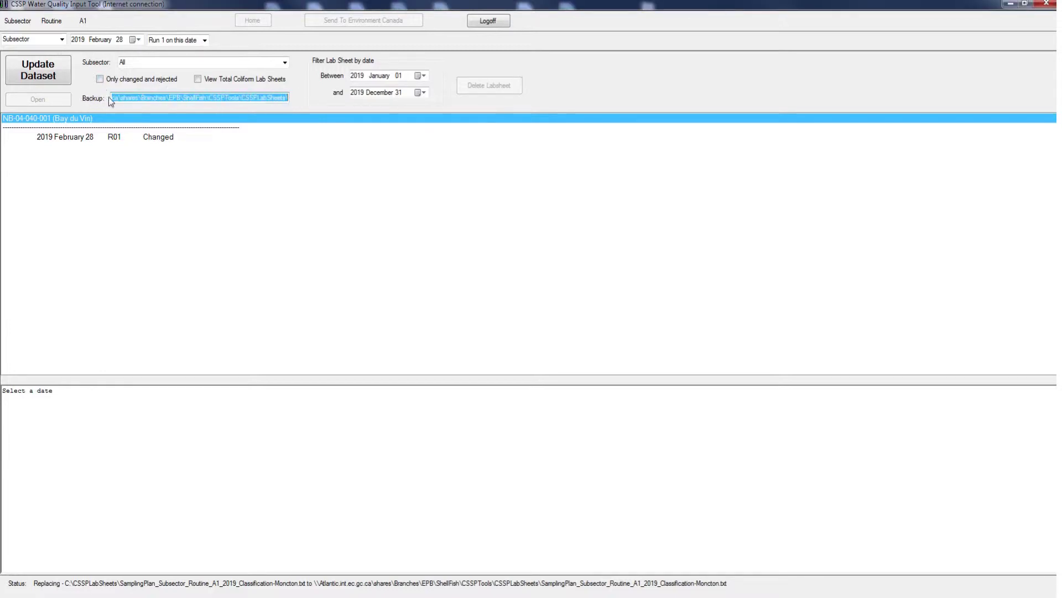
drag(289, 97, 87, 93)
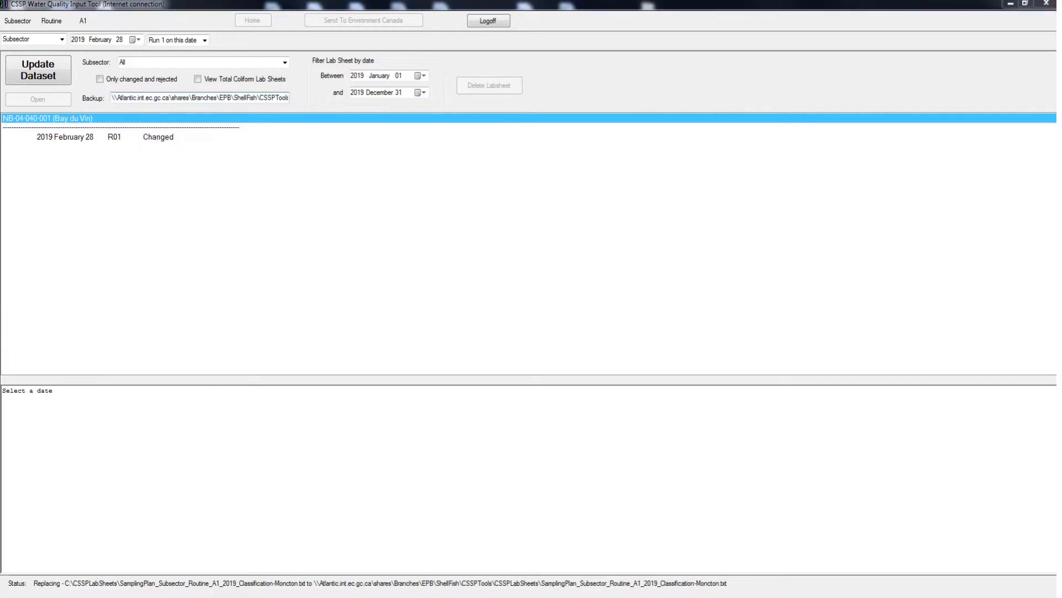
- Start the dataset update from the sampling plan, then cancel it and skip copying the file
click(67, 76)
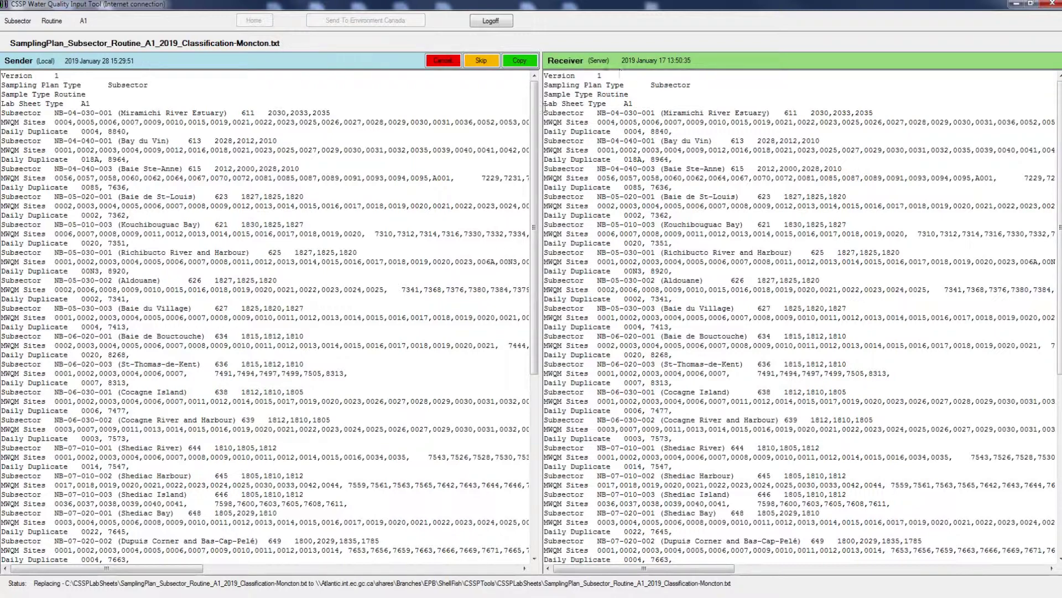
scroll(525, 352, down, 11)
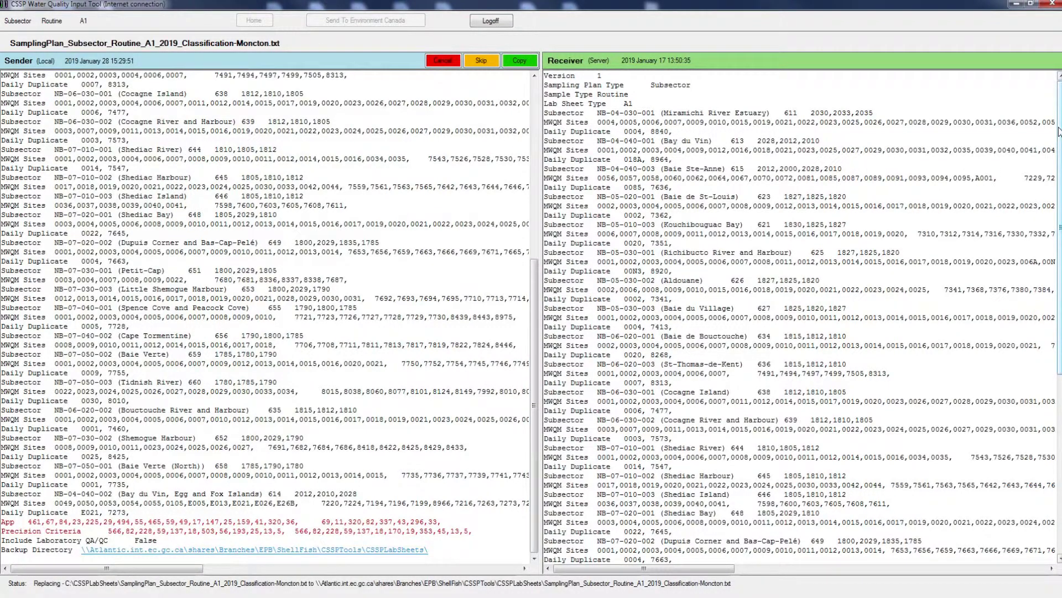
scroll(1058, 132, down, 11)
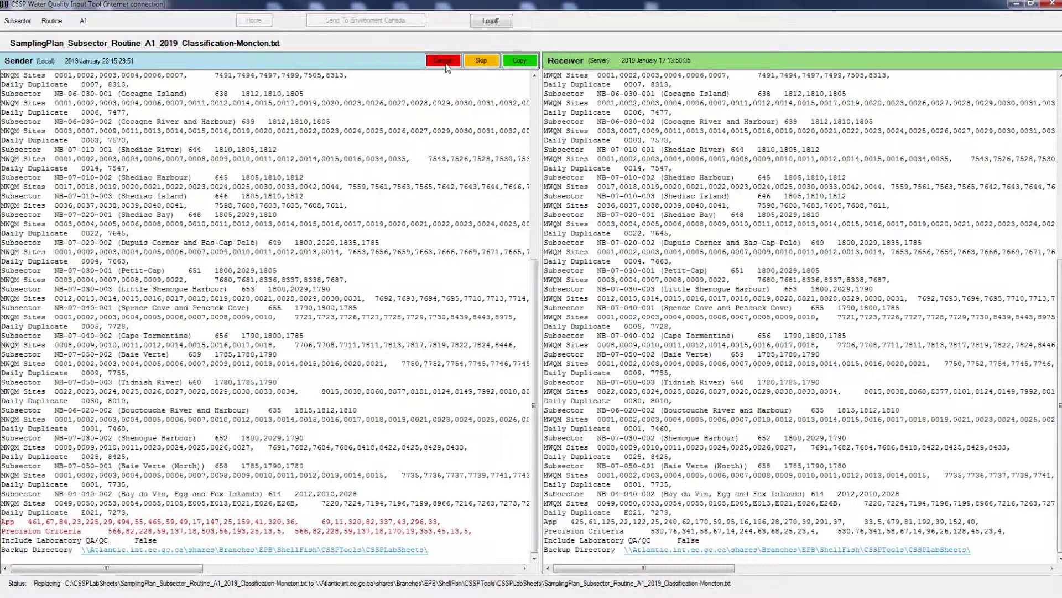
click(444, 62)
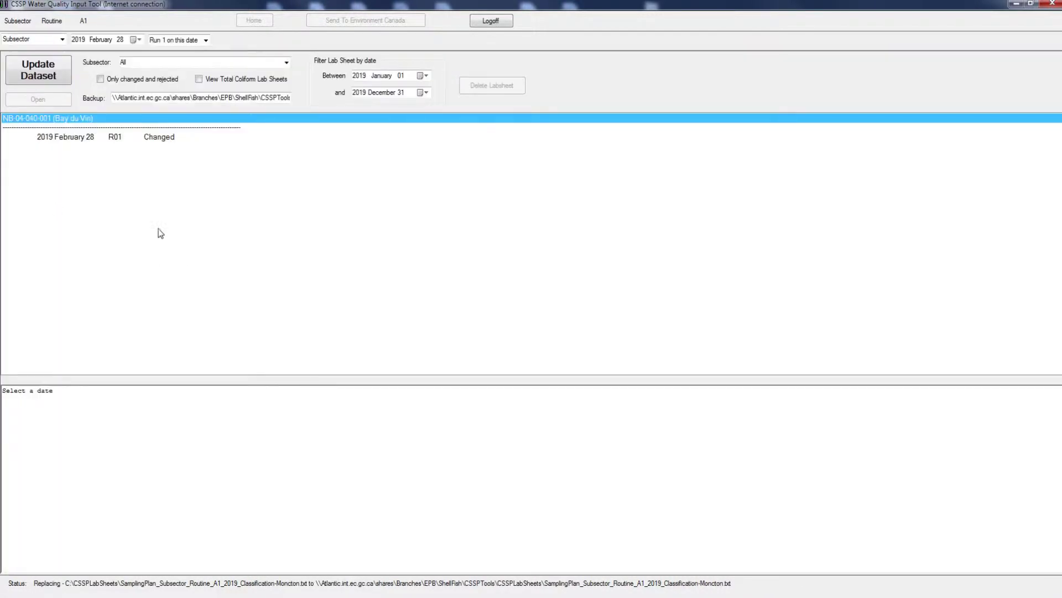
click(64, 77)
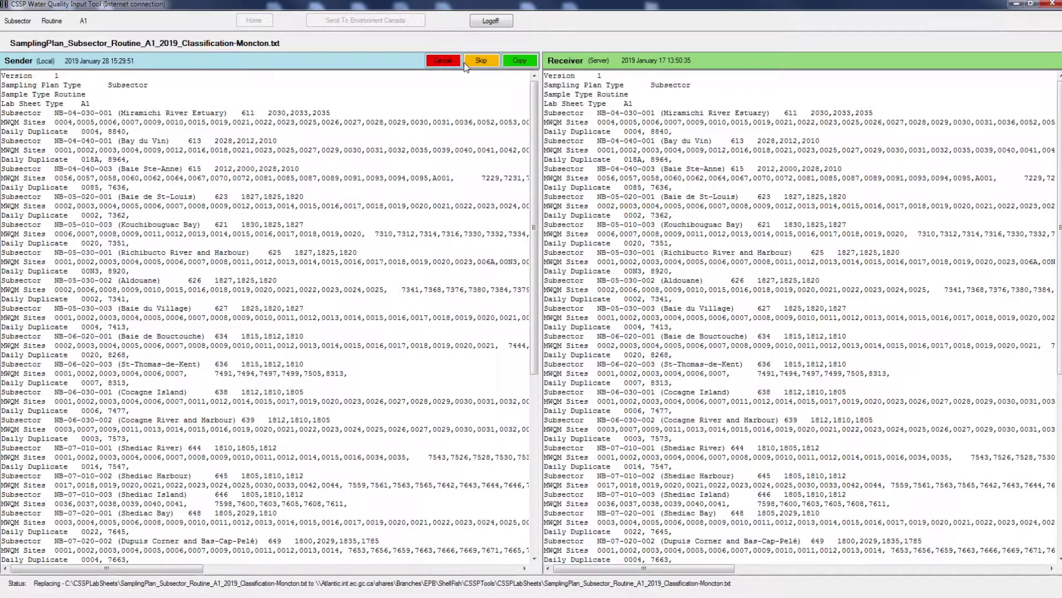
click(480, 62)
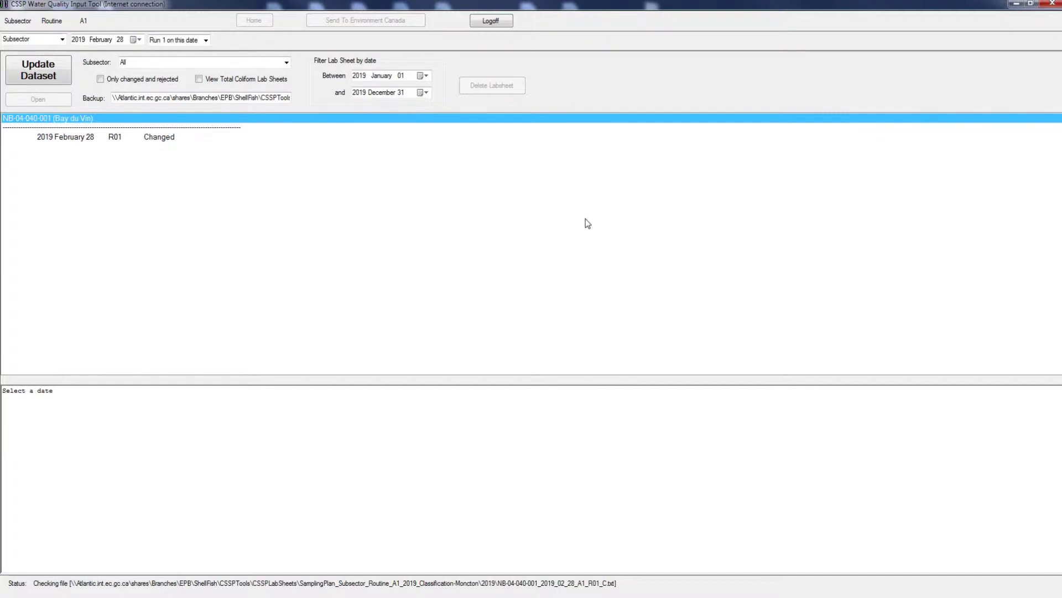
- Rerun the update, scroll the Receiver pane to the file's end, and cancel the comparison
click(34, 78)
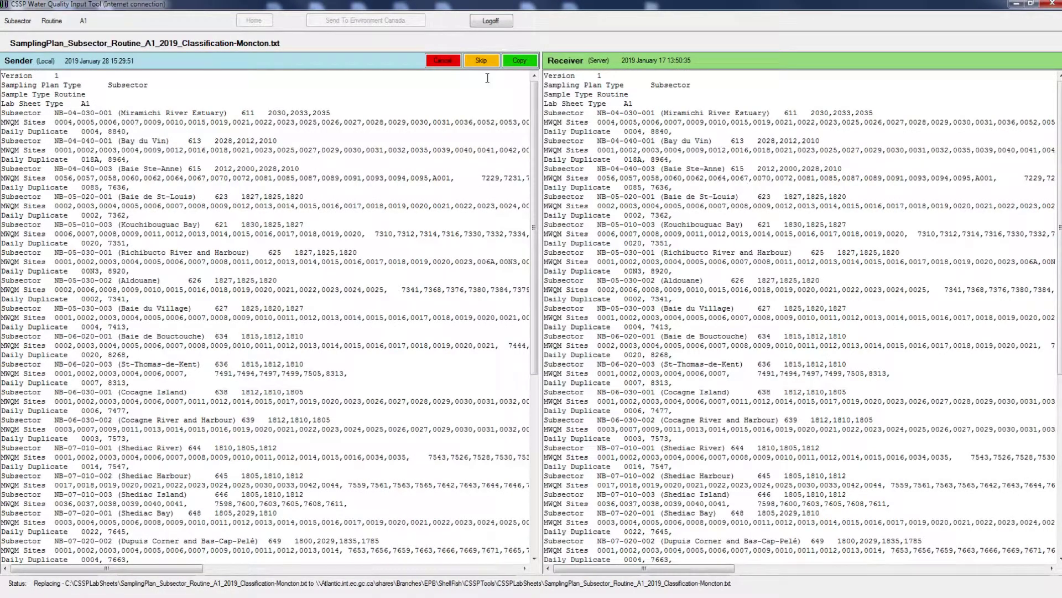
drag(533, 103, 545, 390)
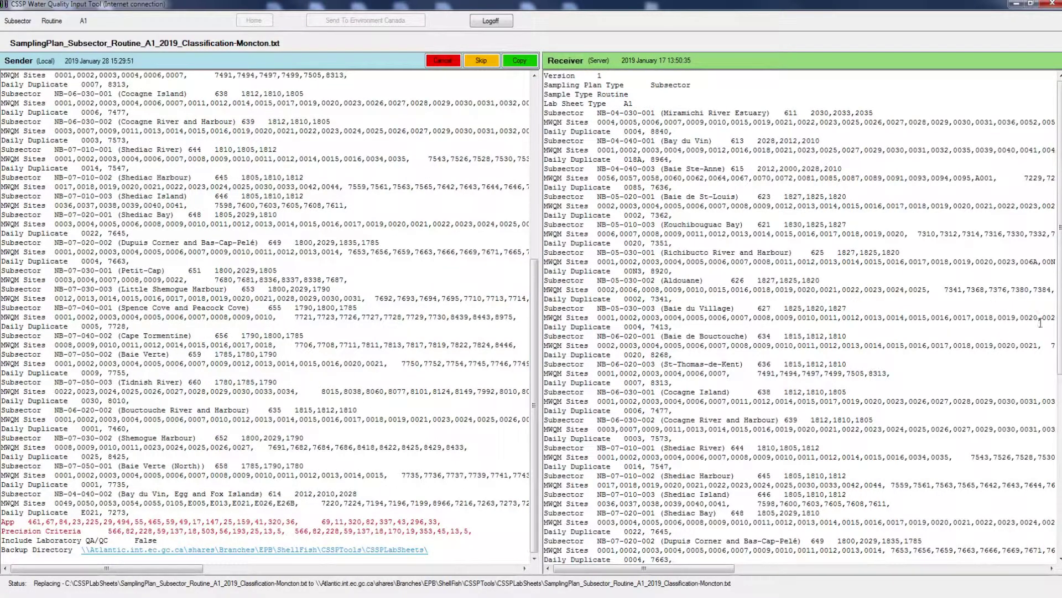
drag(1057, 303, 1051, 542)
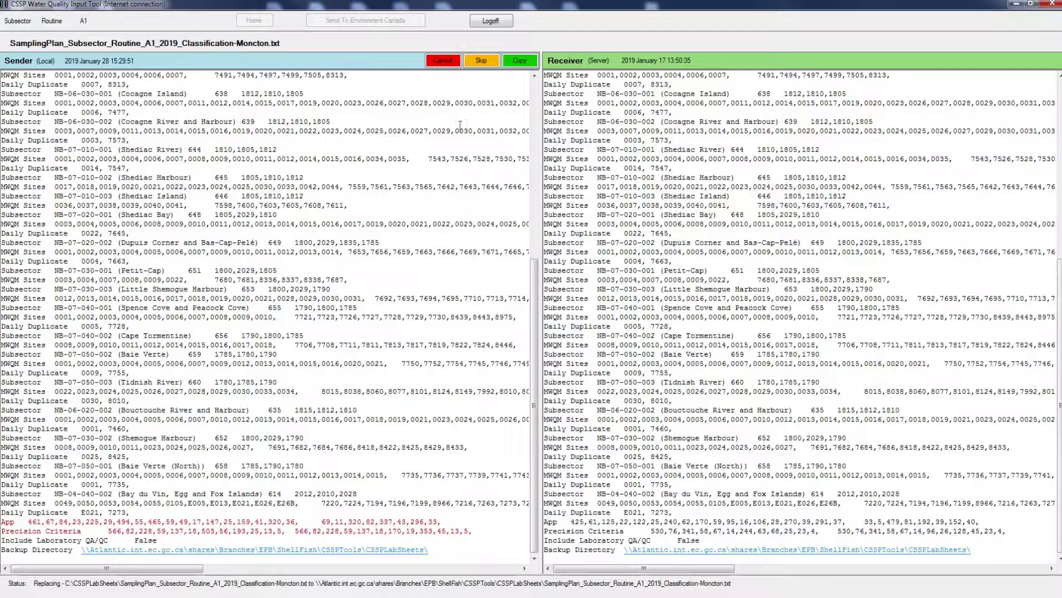
click(445, 62)
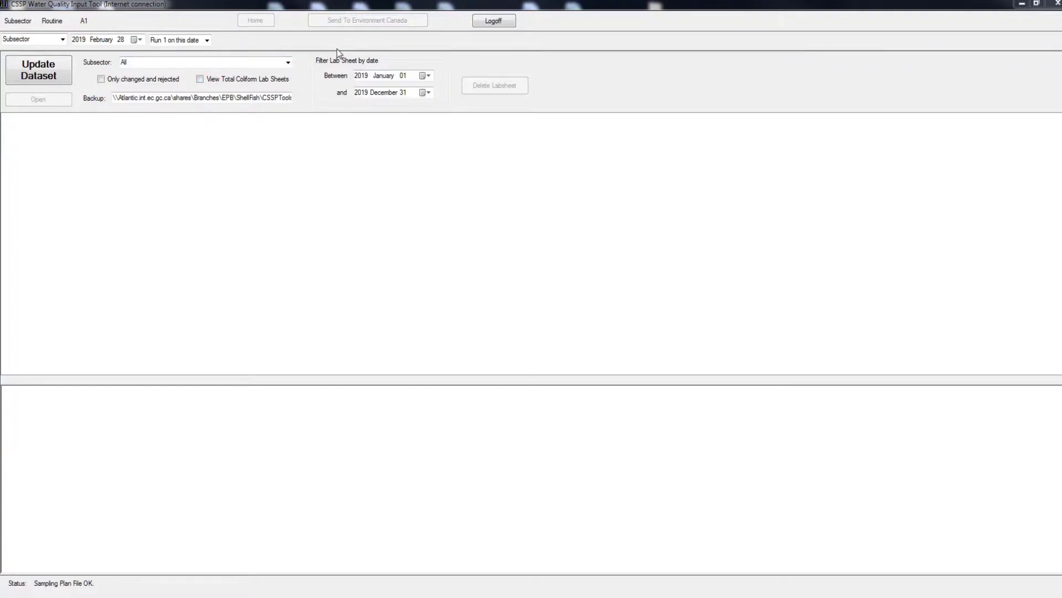
- Set the Between filter start date to 2018 January 01
click(426, 76)
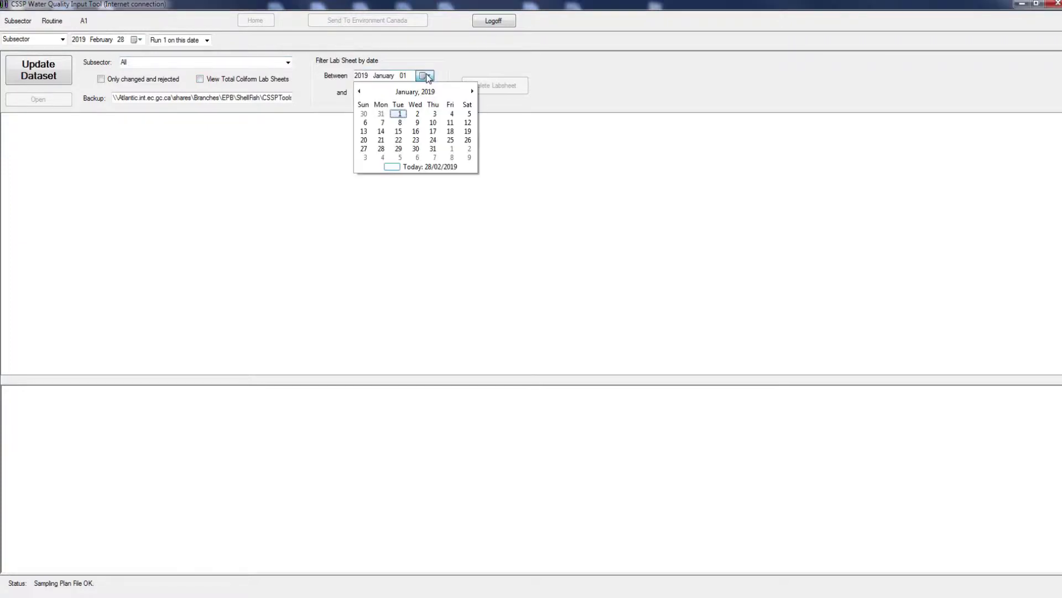
click(415, 92)
click(415, 92)
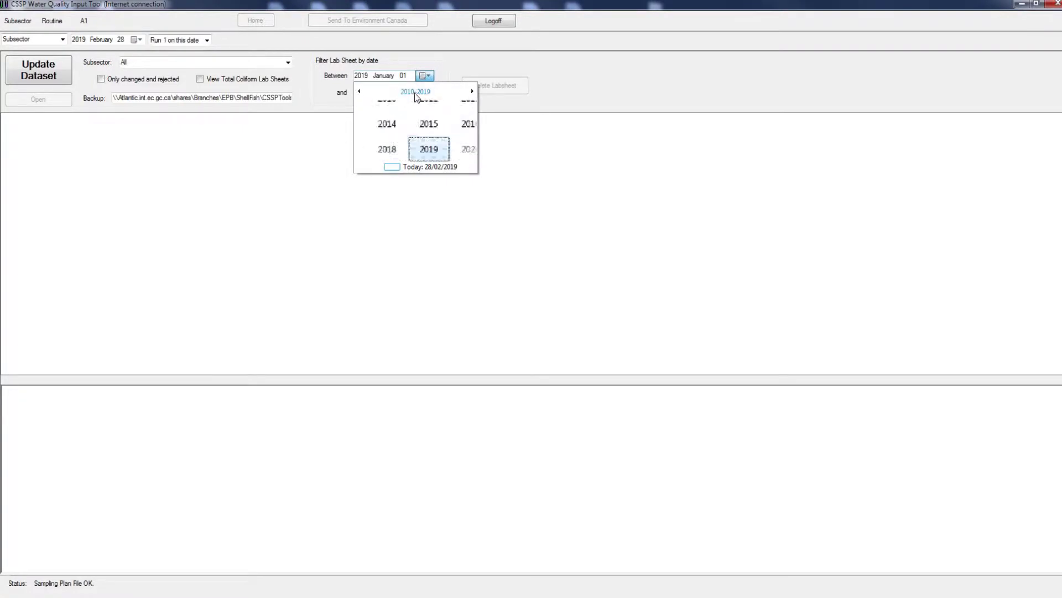
click(387, 148)
click(300, 204)
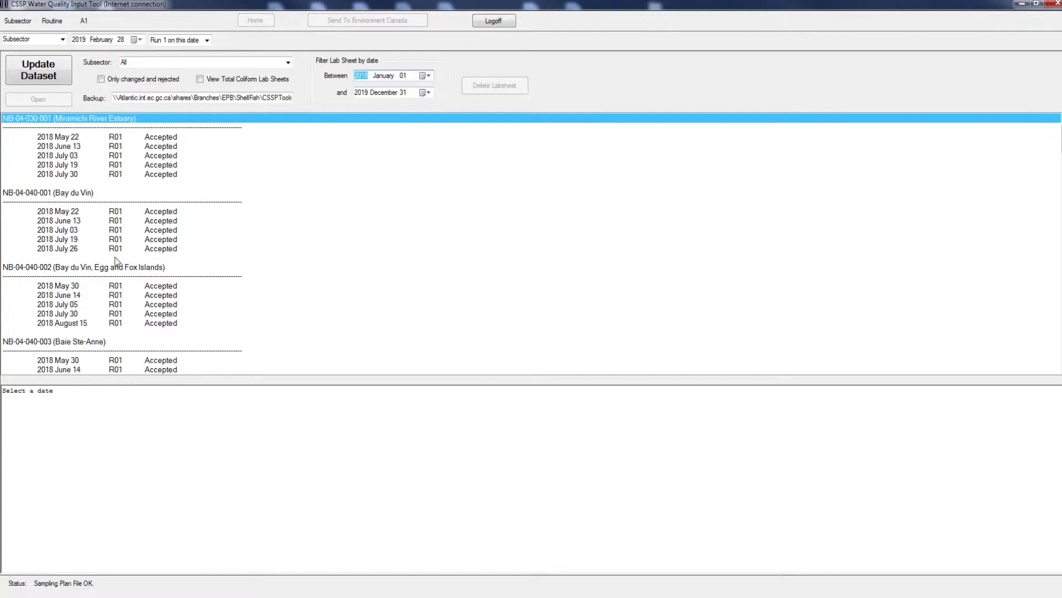
- Filter the subsector to Baie Ste-Anne, then switch it back to All
click(288, 62)
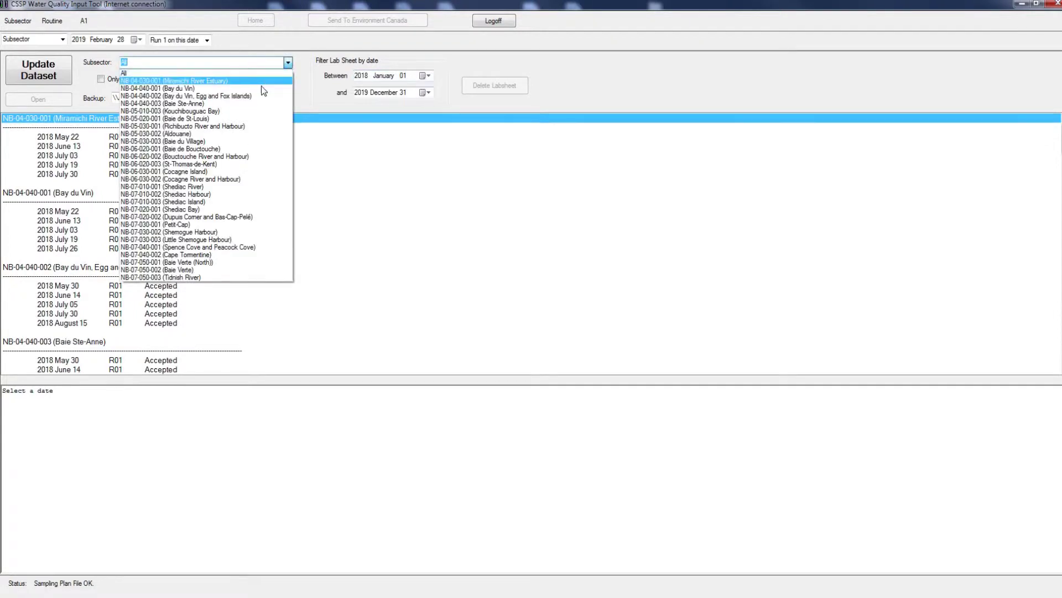
click(254, 103)
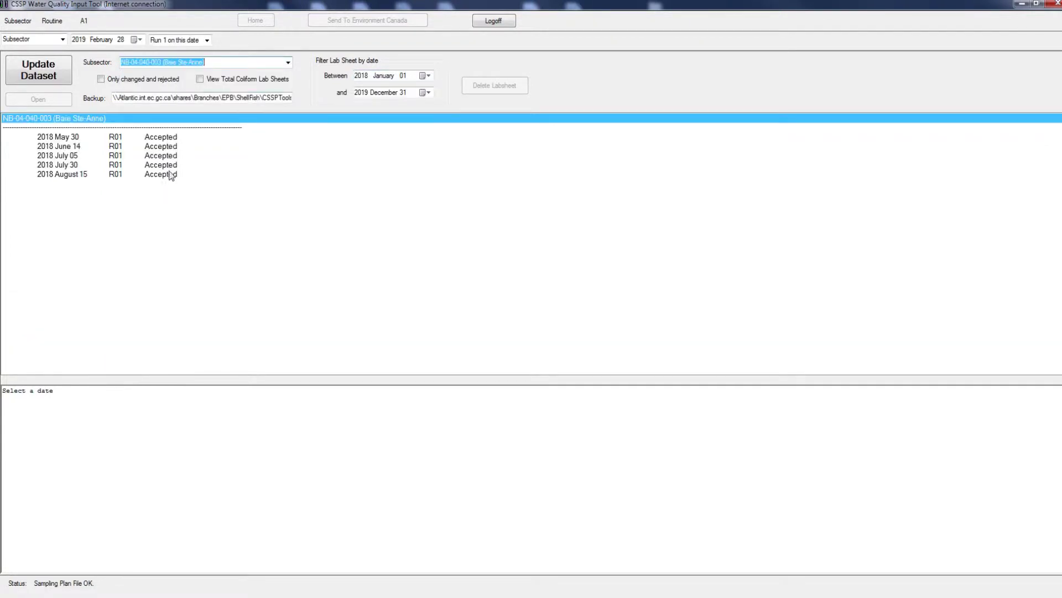
click(286, 63)
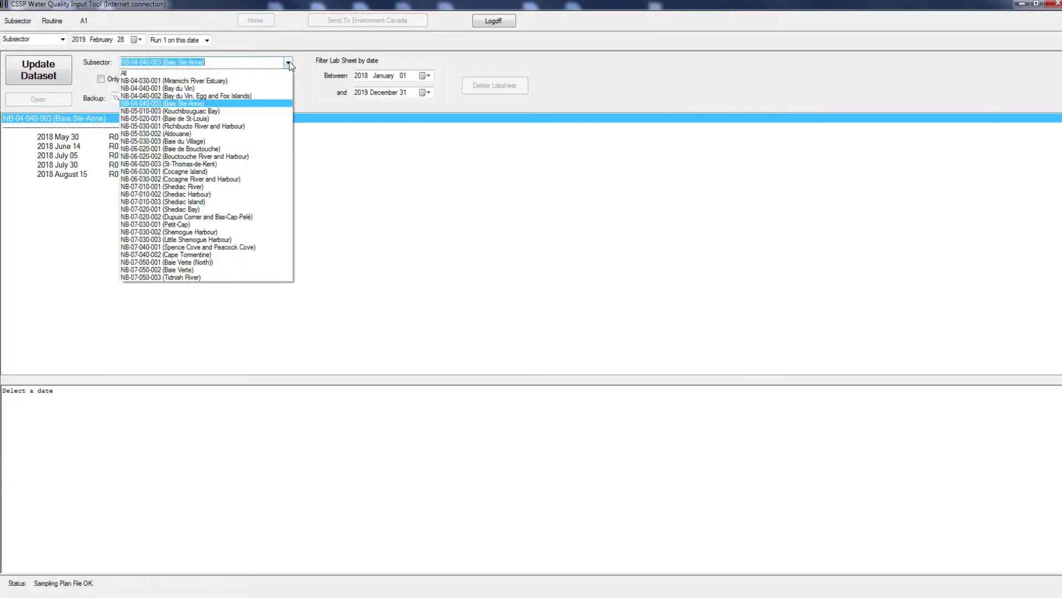
click(249, 74)
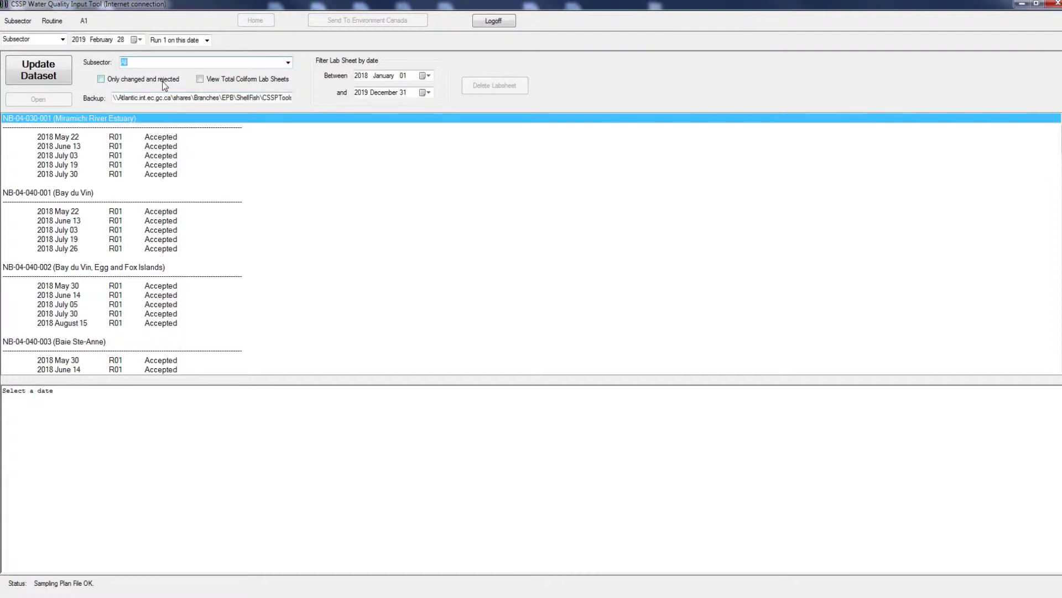
click(101, 79)
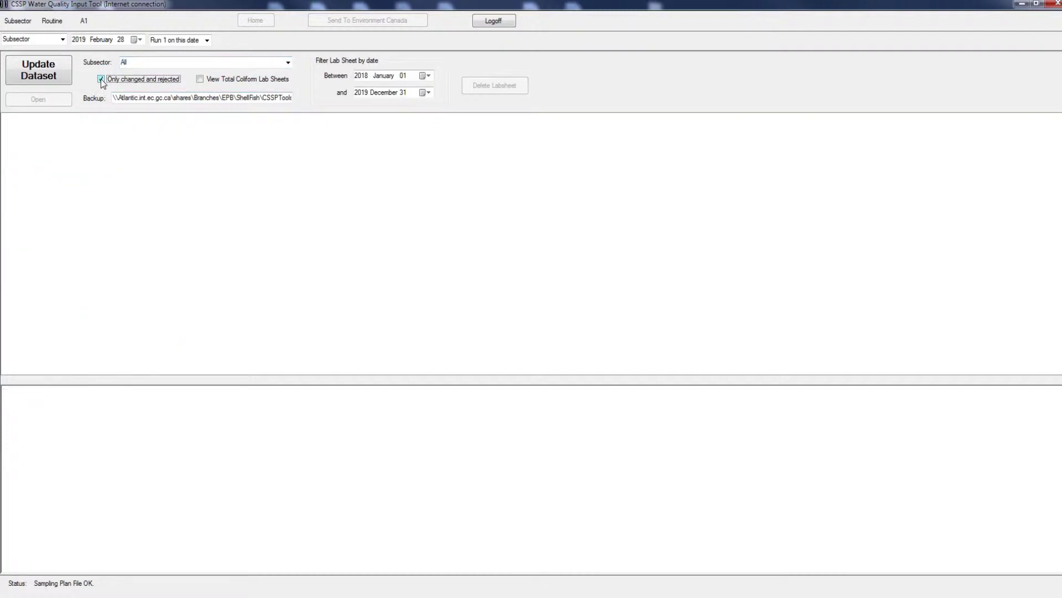
click(100, 78)
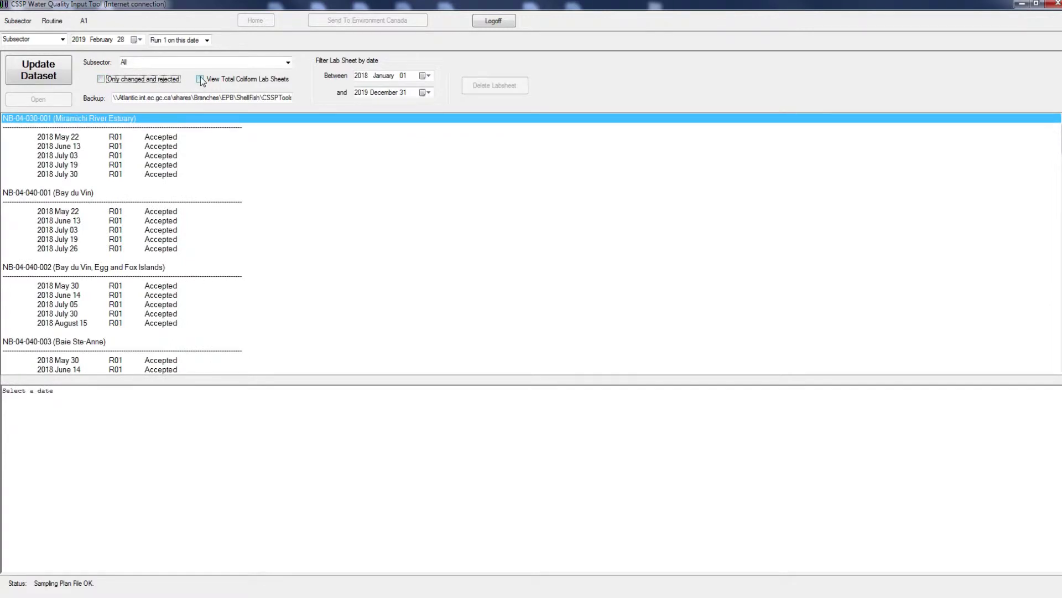
click(199, 78)
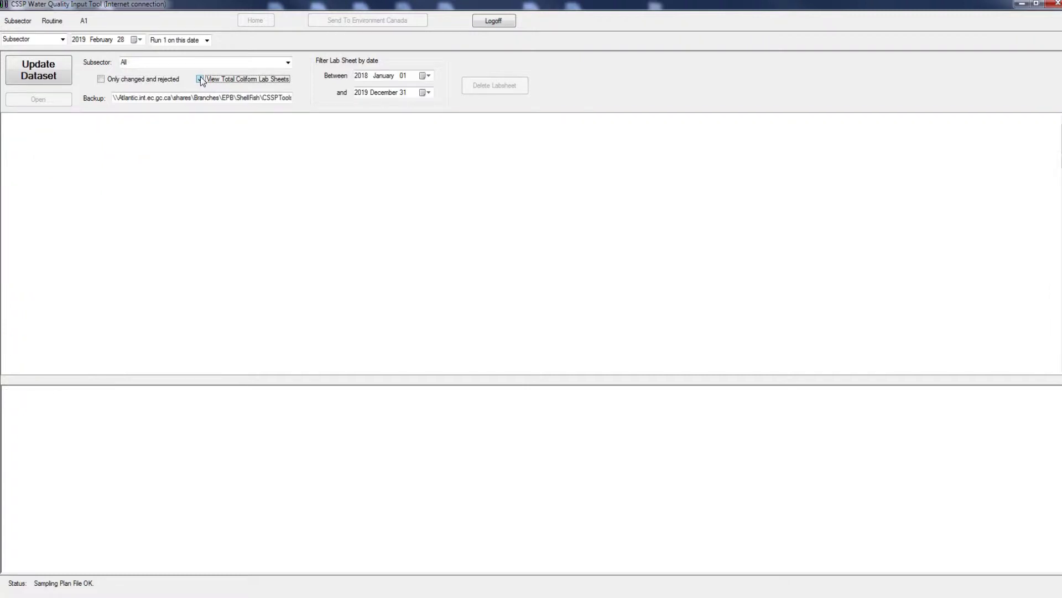
click(200, 78)
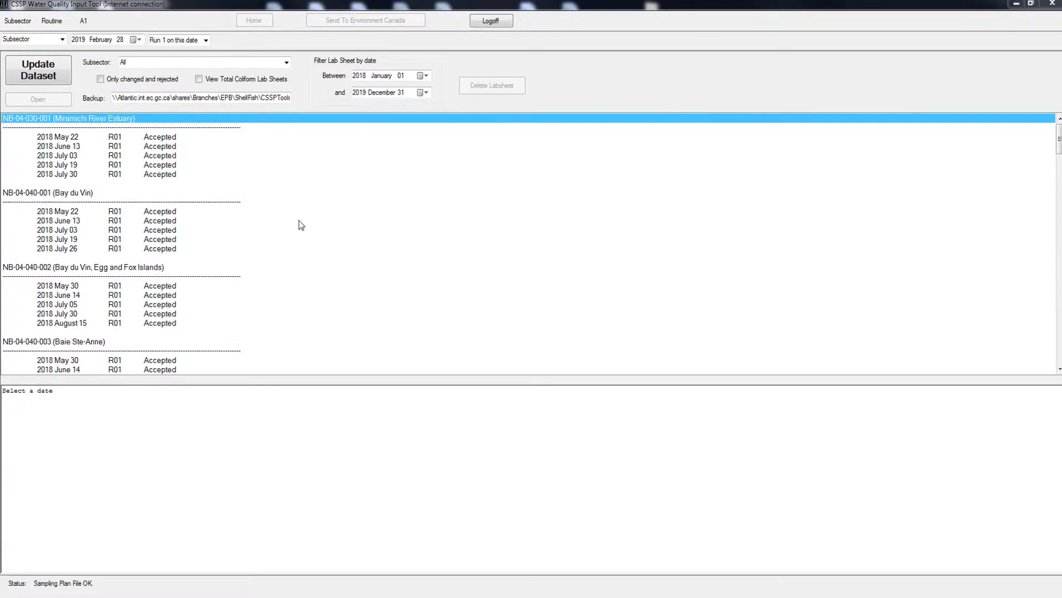
- Load the Miramichi 2018 June 13 sheet, enlarge its pane, and highlight the temperature and time log entries
click(127, 146)
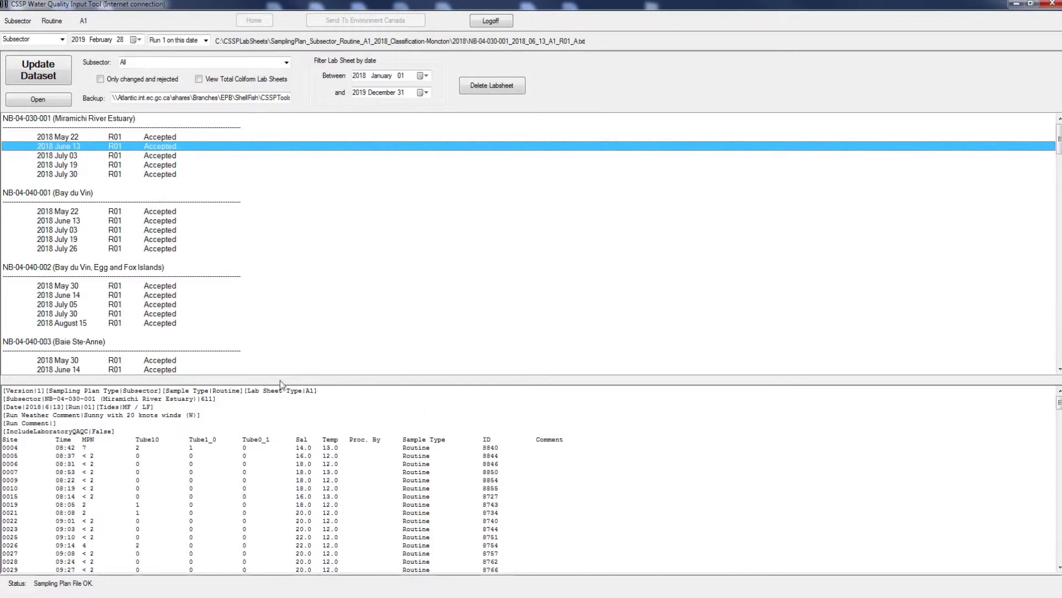
drag(297, 383, 292, 306)
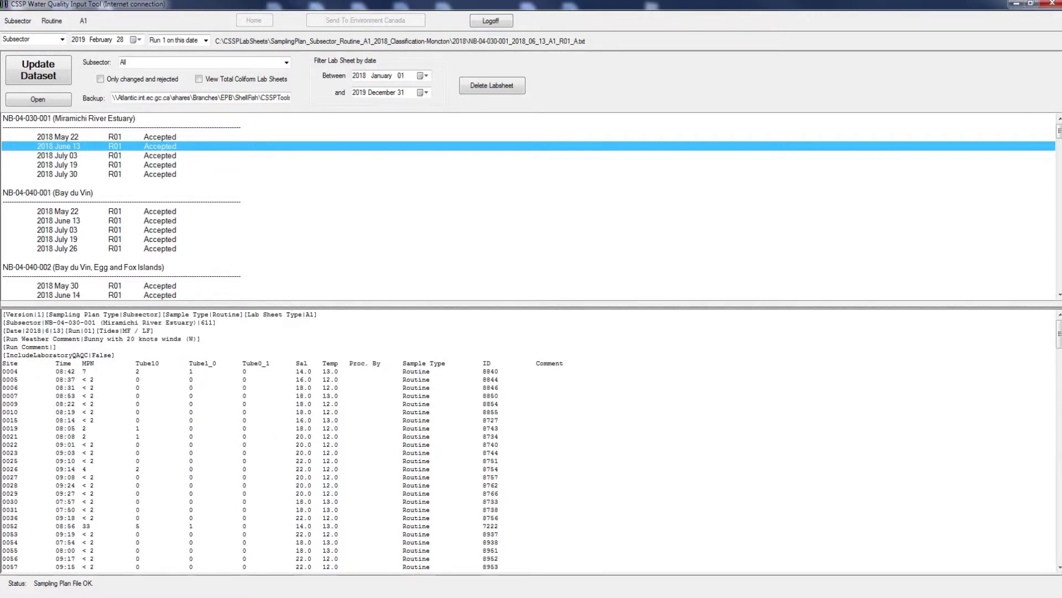
drag(1058, 334, 1052, 377)
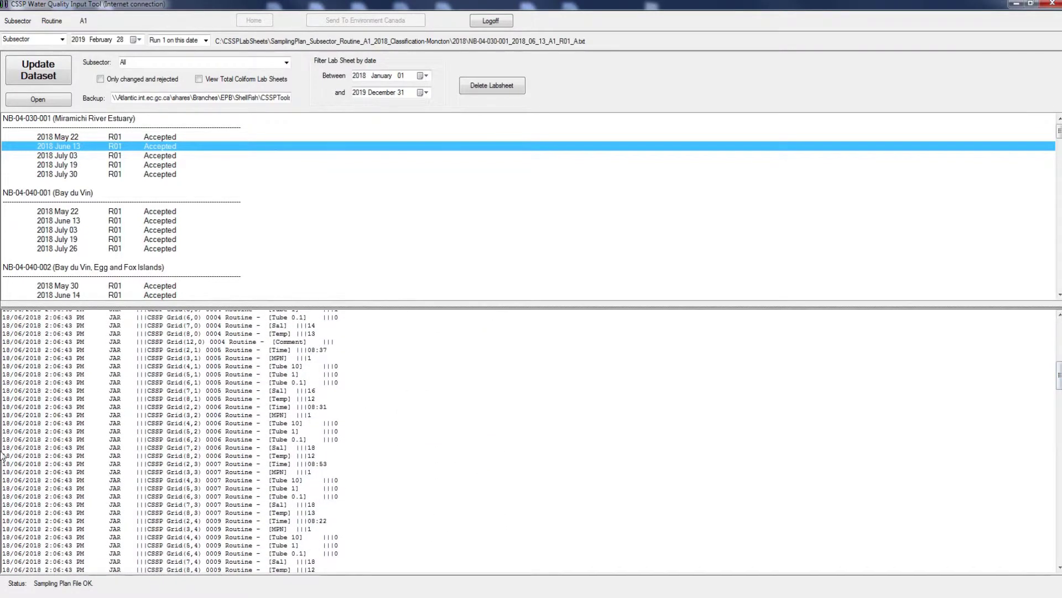
drag(6, 455, 322, 462)
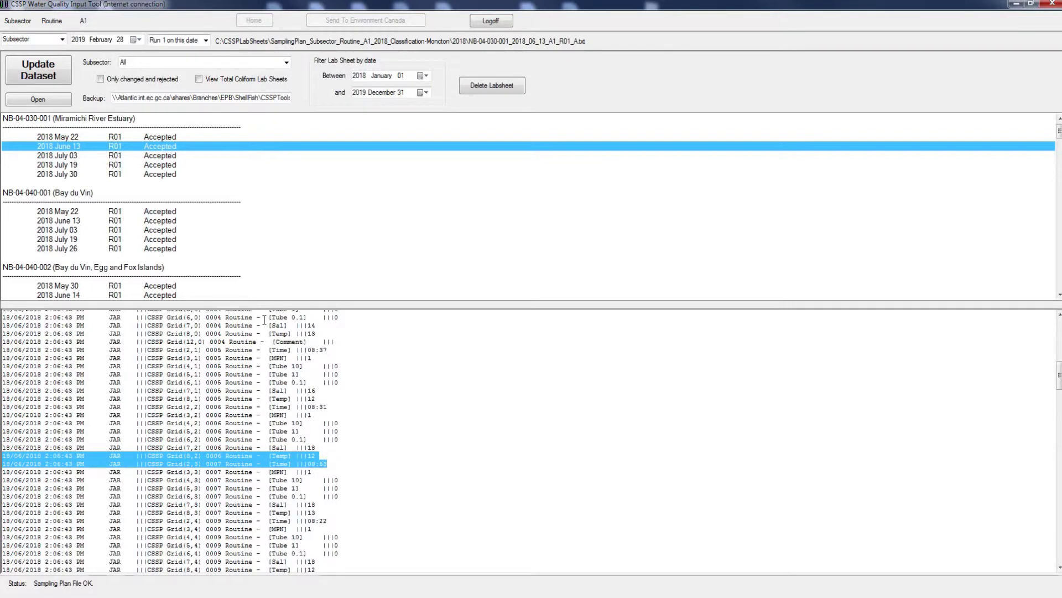
click(215, 146)
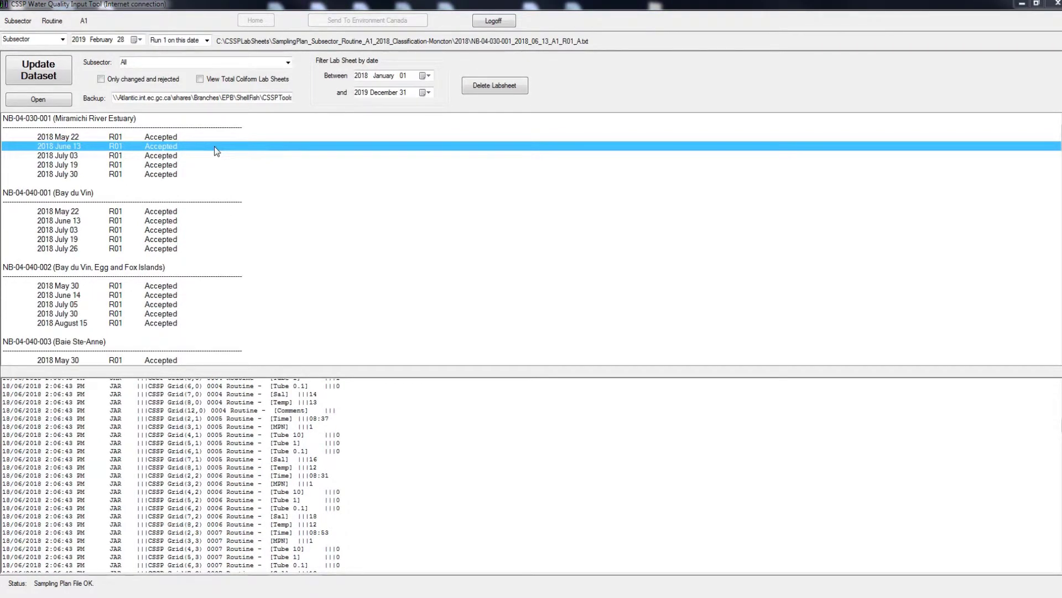
- Request deletion of the June 13 lab sheet, then answer No to keep it
click(494, 87)
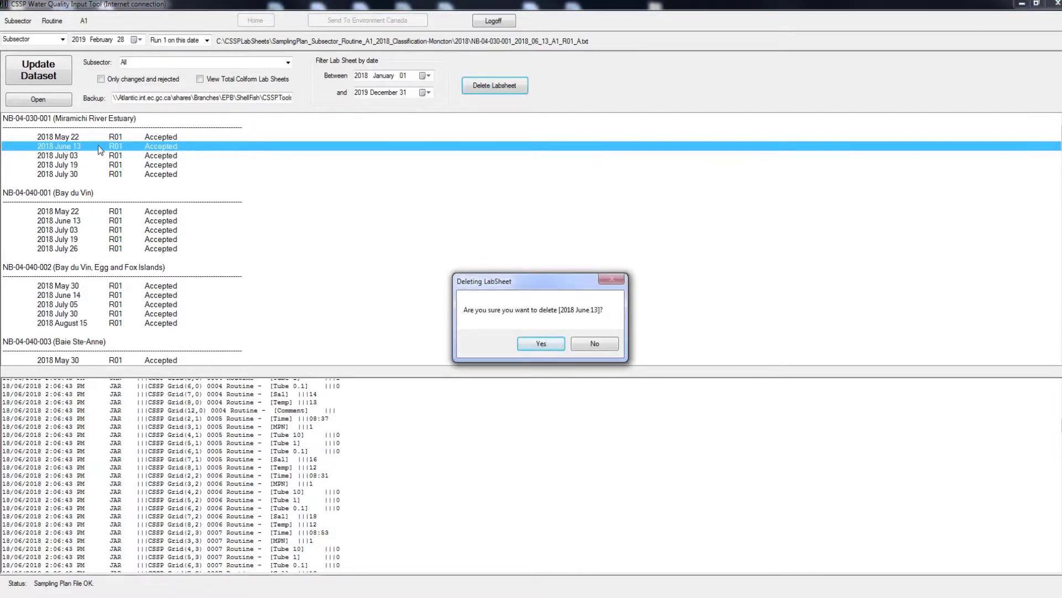
drag(500, 285, 421, 206)
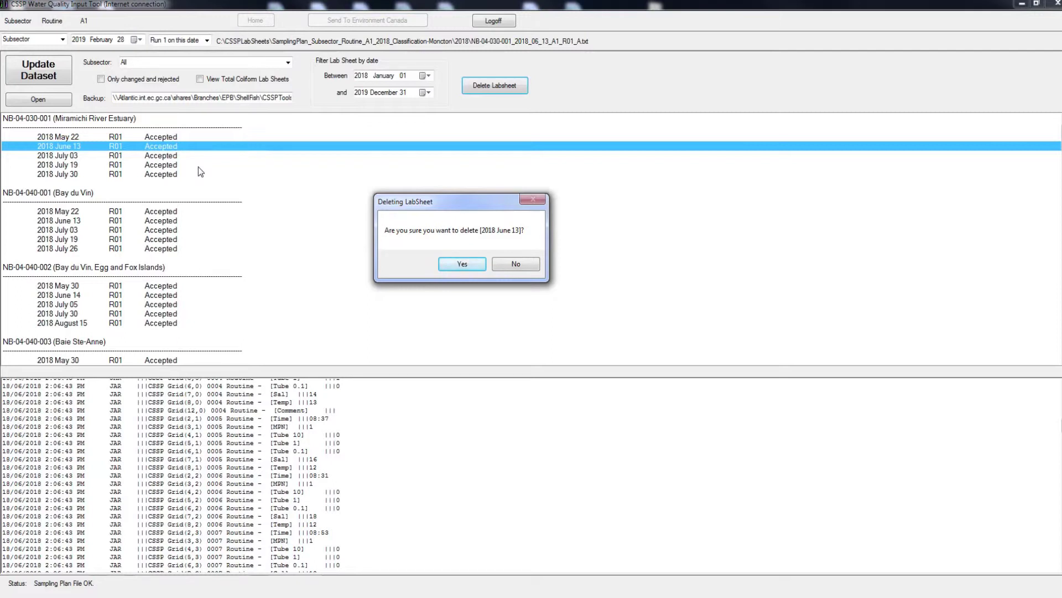
click(526, 266)
key(alt+Tab)
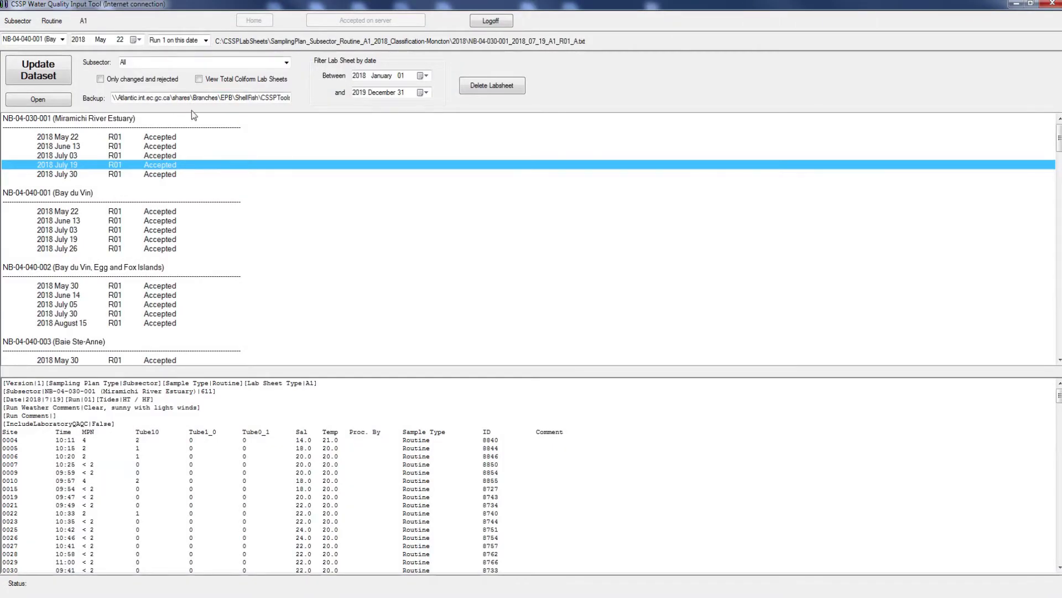
- Preview the 2018 July 30 and July 19 sheets, then open Bay du Vin 2018 July 03
click(178, 175)
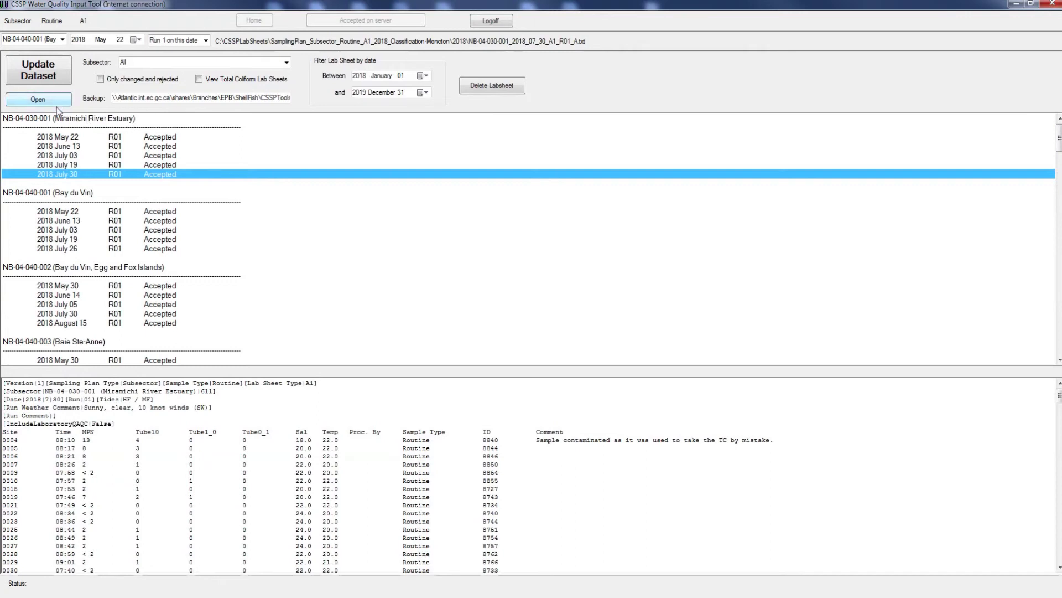
click(75, 165)
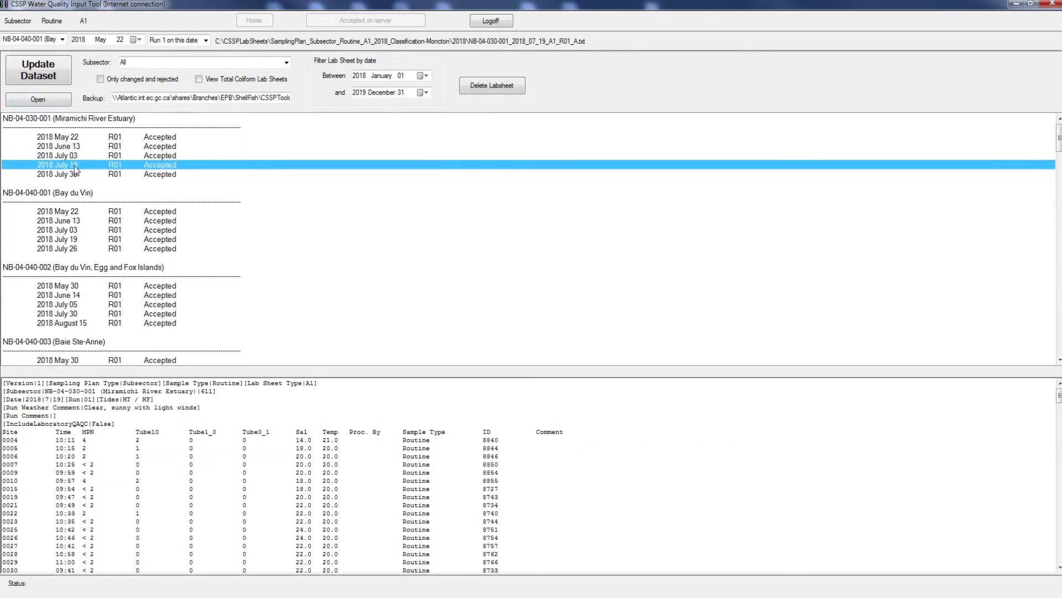
double_click(71, 231)
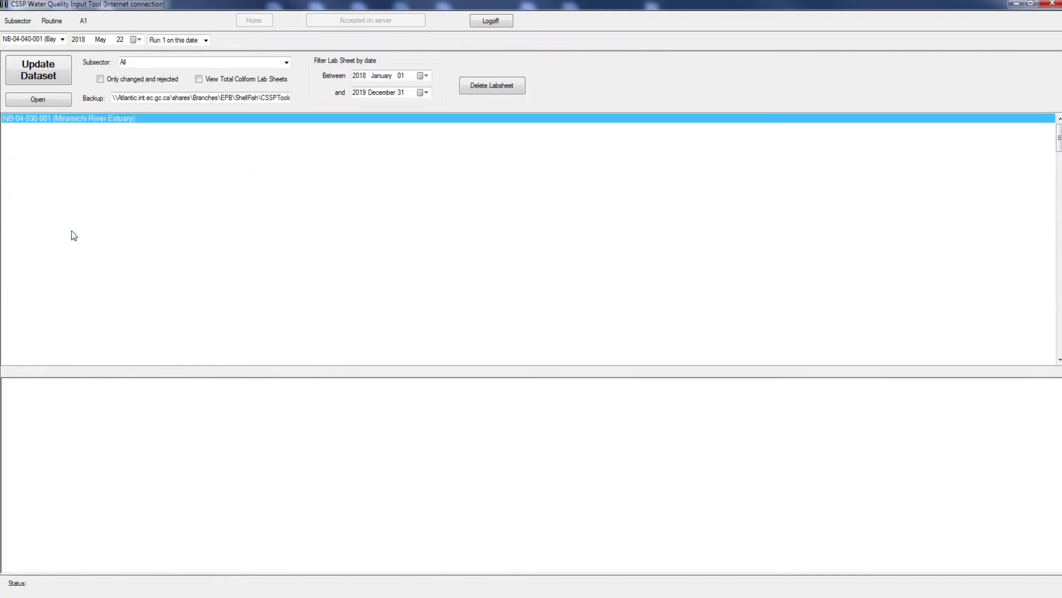